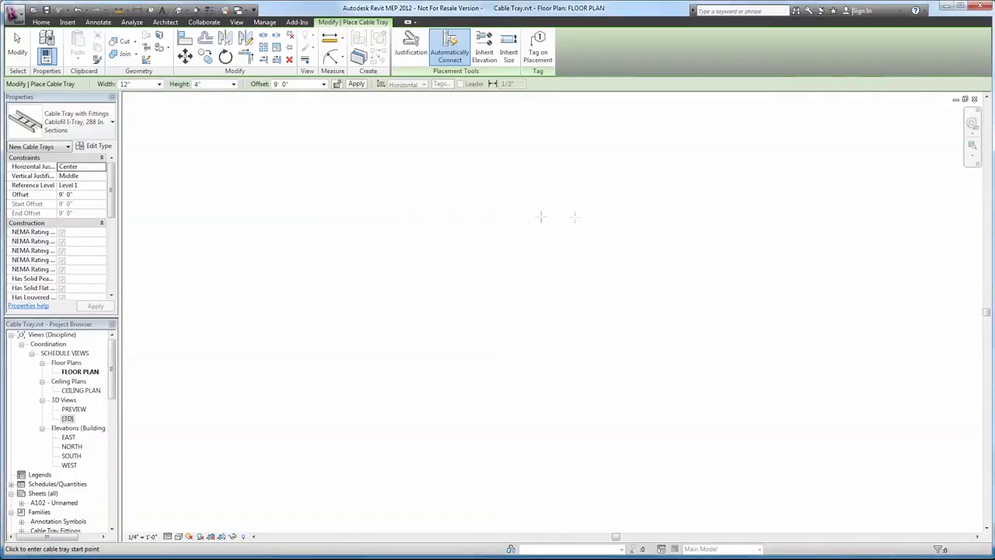
Step: Draw a horizontal cable tray run with an upward branch forming a tee at its centre
{"action": "left_click", "coordinate": [584, 217]}
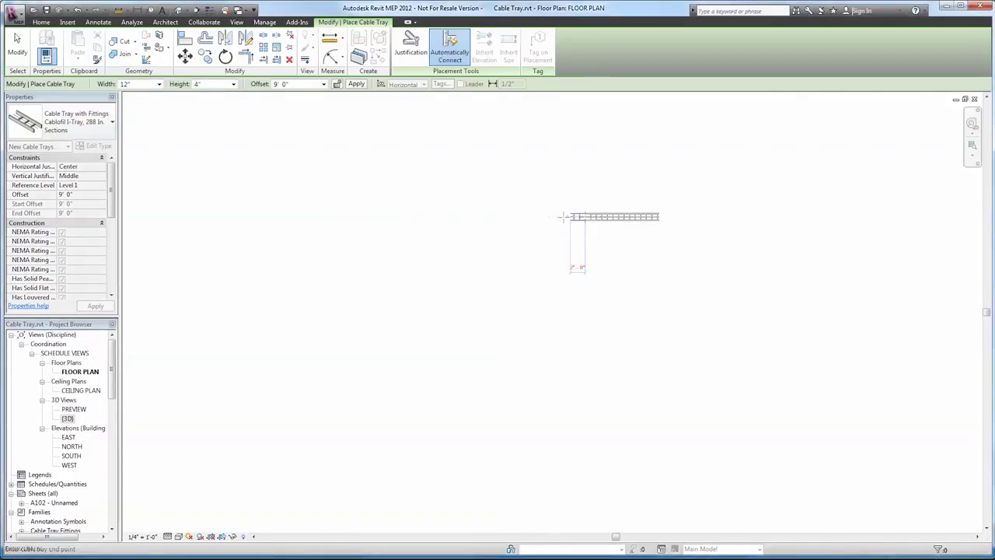
{"action": "left_click", "coordinate": [397, 217]}
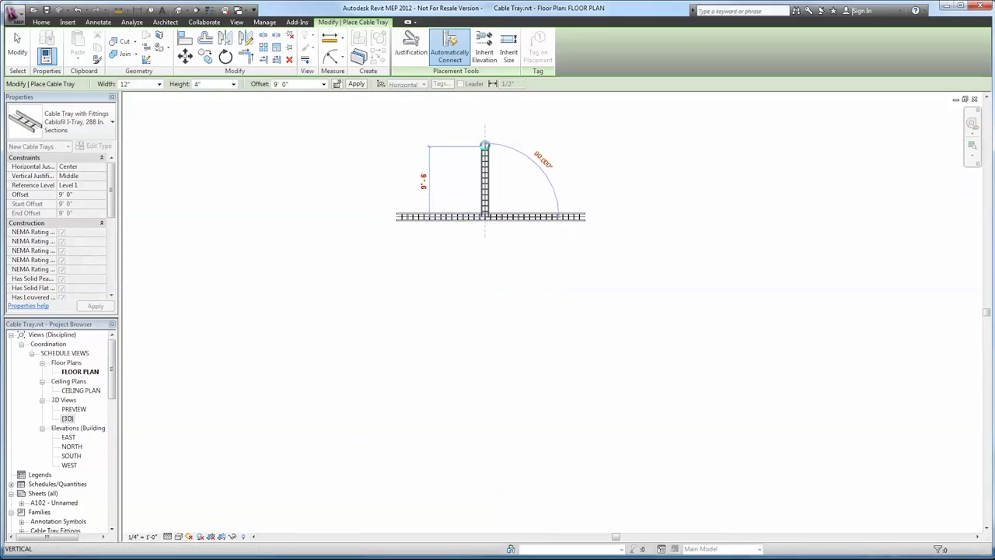
{"action": "left_click", "coordinate": [486, 144]}
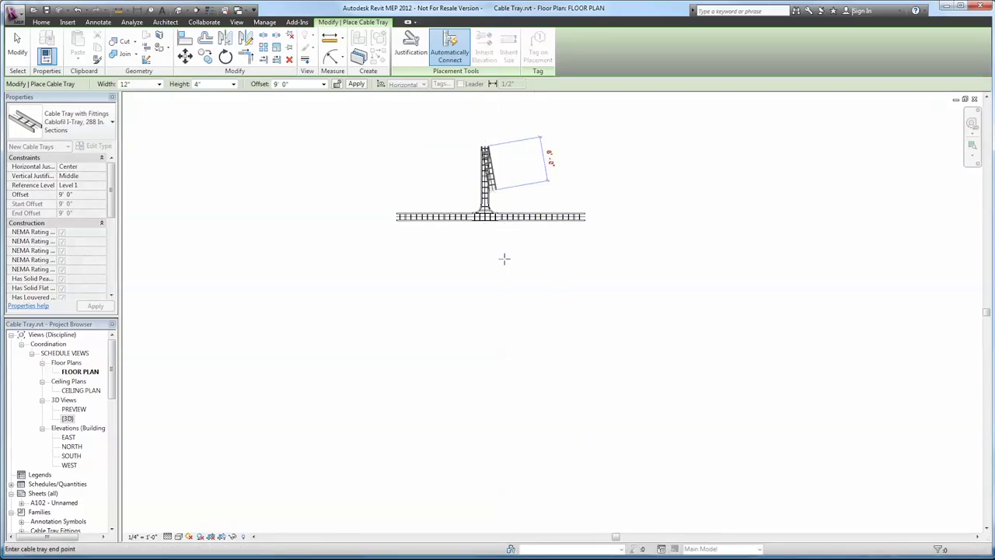
Step: Switch to Ladder Cable Tray and draw a lower run with a downward branch from its centre
{"action": "left_click", "coordinate": [76, 121]}
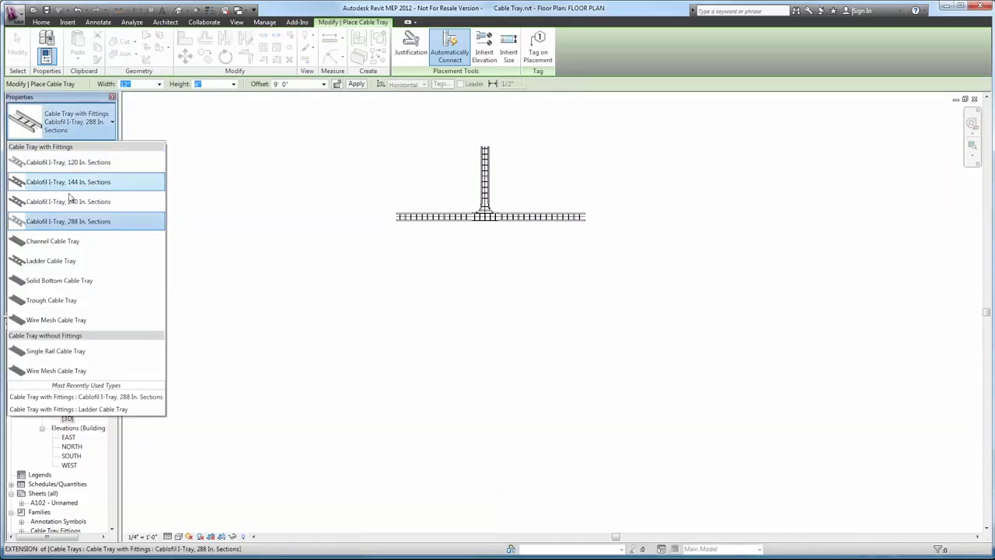
{"action": "left_click", "coordinate": [51, 261]}
{"action": "left_click", "coordinate": [397, 249]}
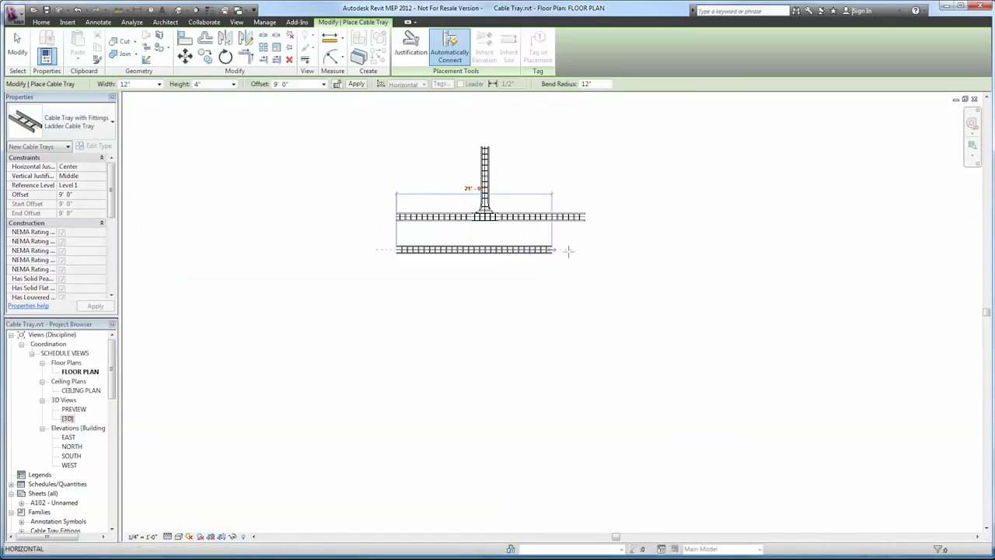
{"action": "left_click", "coordinate": [585, 249]}
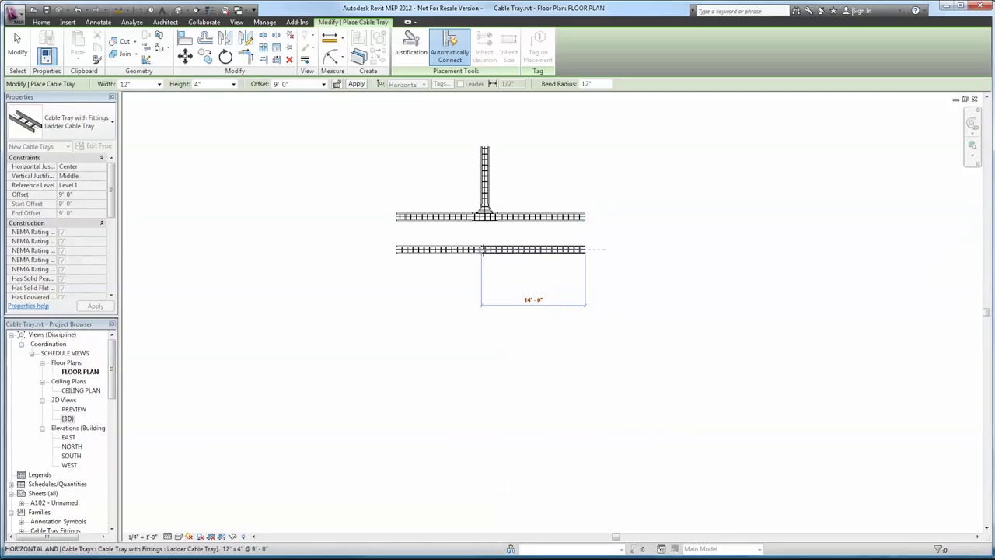
{"action": "key", "text": "Escape"}
{"action": "left_click", "coordinate": [485, 249]}
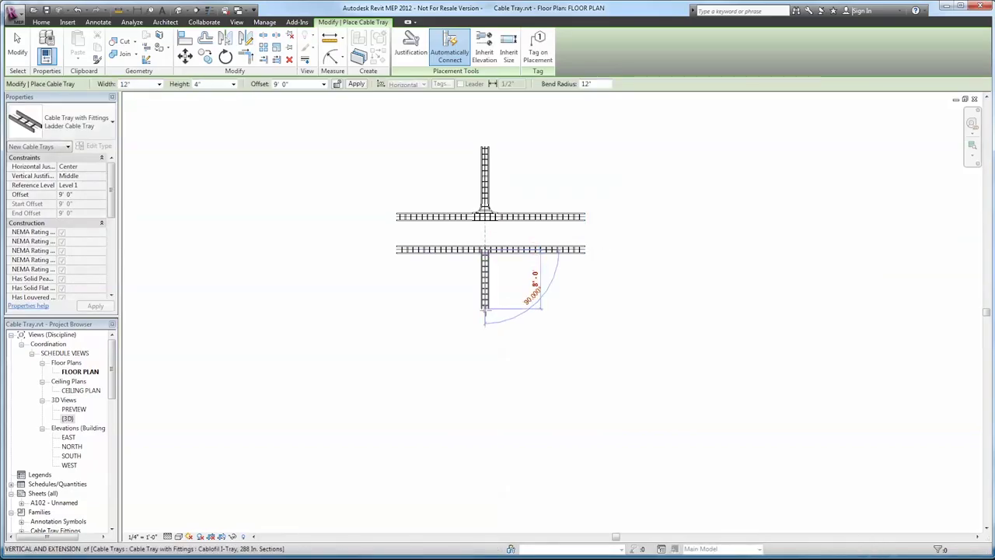
{"action": "left_click", "coordinate": [485, 317]}
{"action": "key", "text": "Escape"}
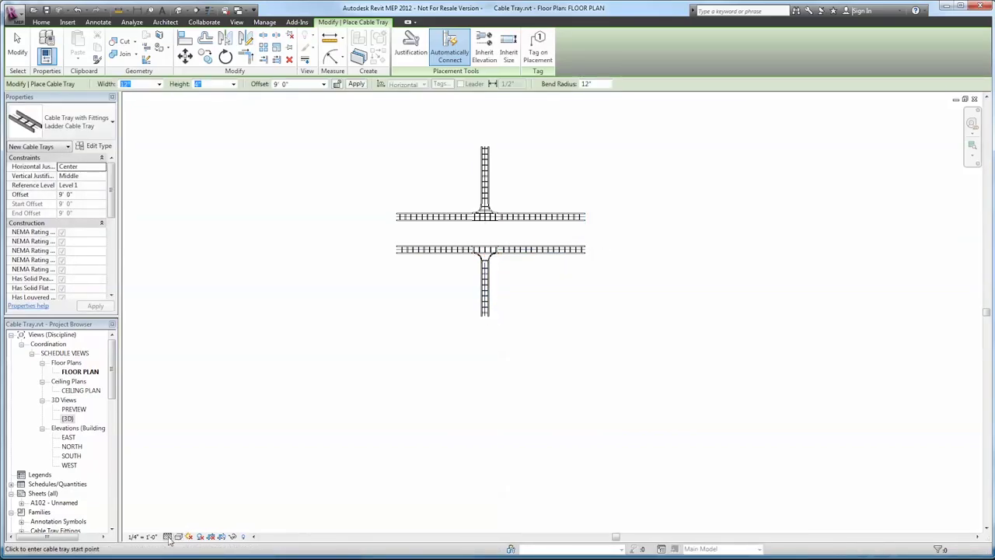
Step: Cycle the view's detail level through Medium, Coarse and Medium, finishing at Fine
{"action": "left_click", "coordinate": [170, 537]}
{"action": "left_click", "coordinate": [182, 514]}
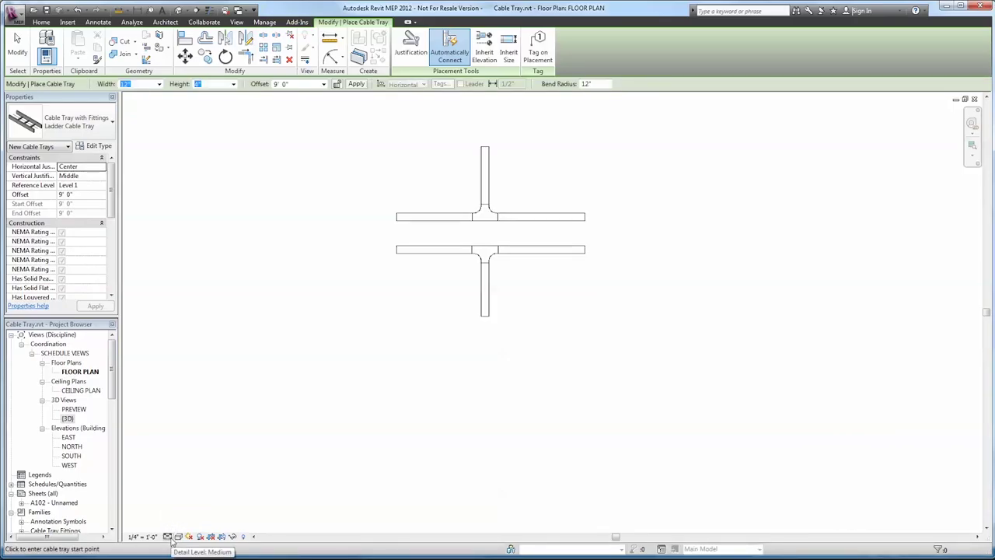
{"action": "left_click", "coordinate": [168, 536]}
{"action": "left_click", "coordinate": [180, 503]}
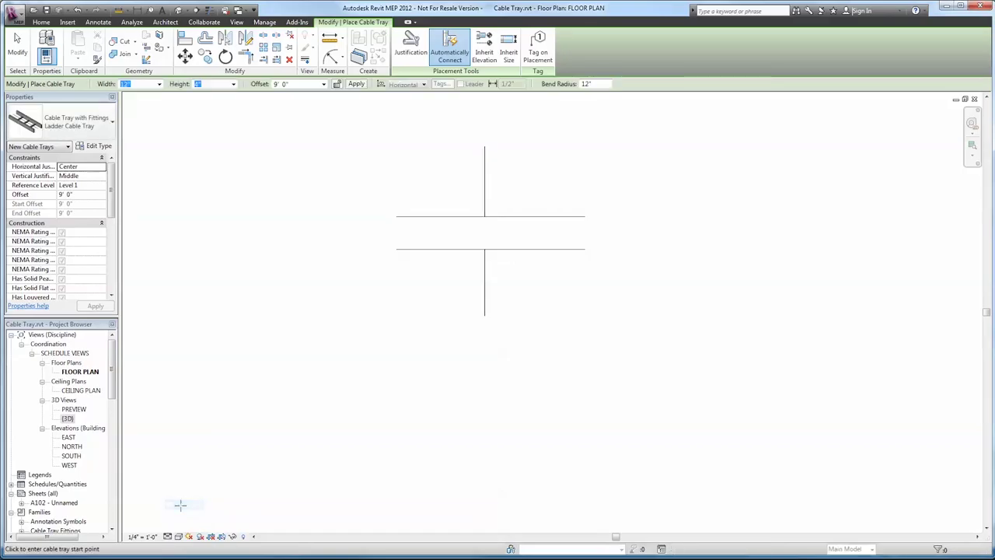
{"action": "left_click", "coordinate": [168, 536]}
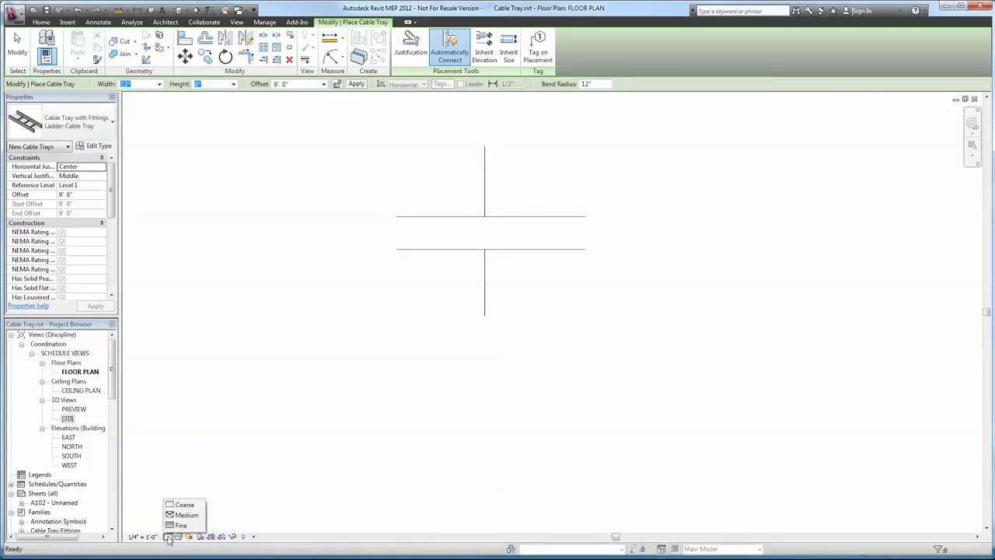
{"action": "left_click", "coordinate": [179, 514]}
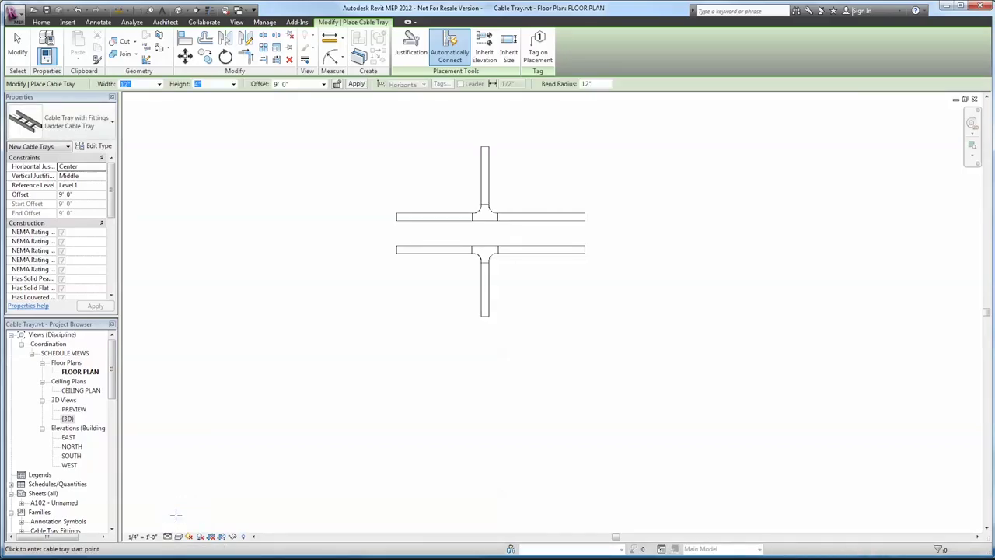
{"action": "left_click", "coordinate": [168, 536]}
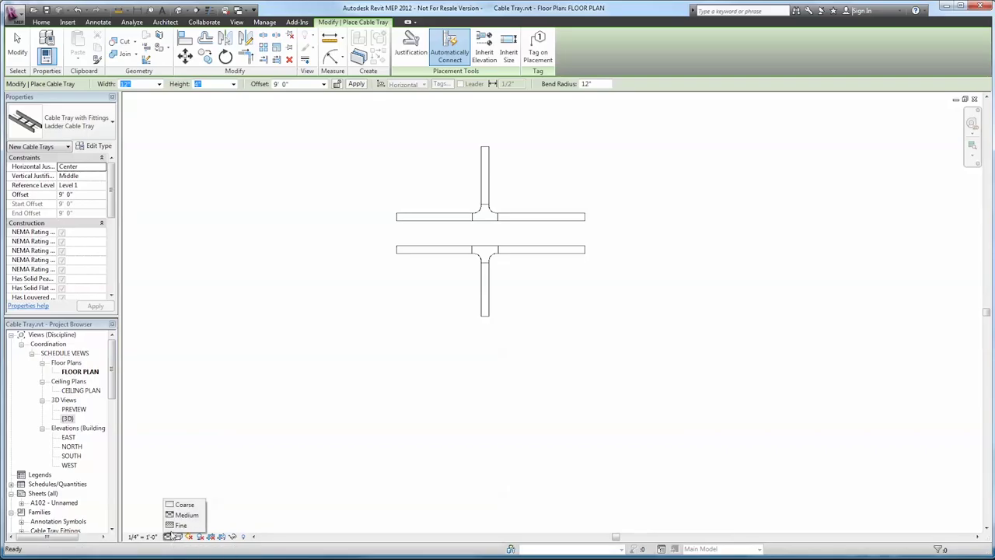
{"action": "left_click", "coordinate": [178, 525]}
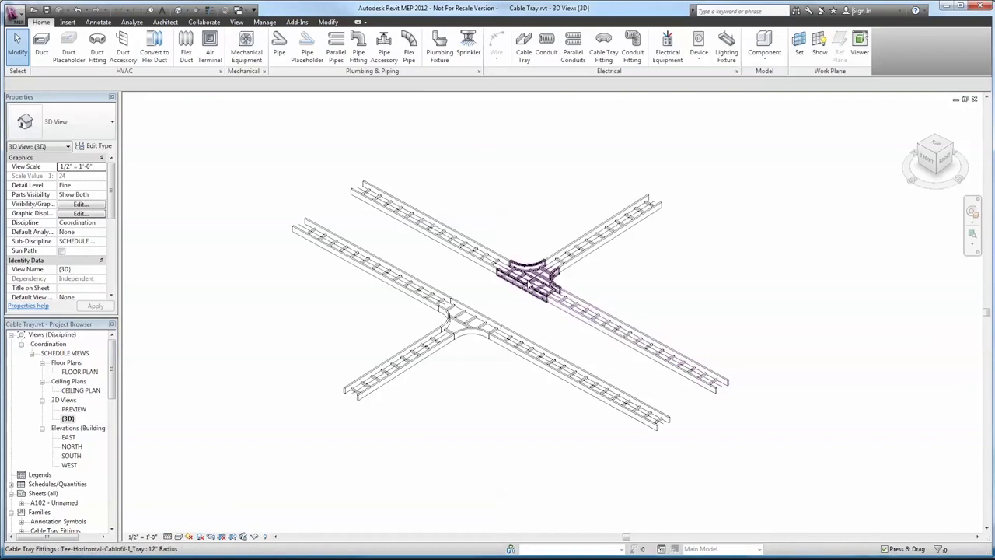
Step: Slide the upper tee up-right and the lower tee up-left along their runs
{"action": "left_click", "coordinate": [531, 284]}
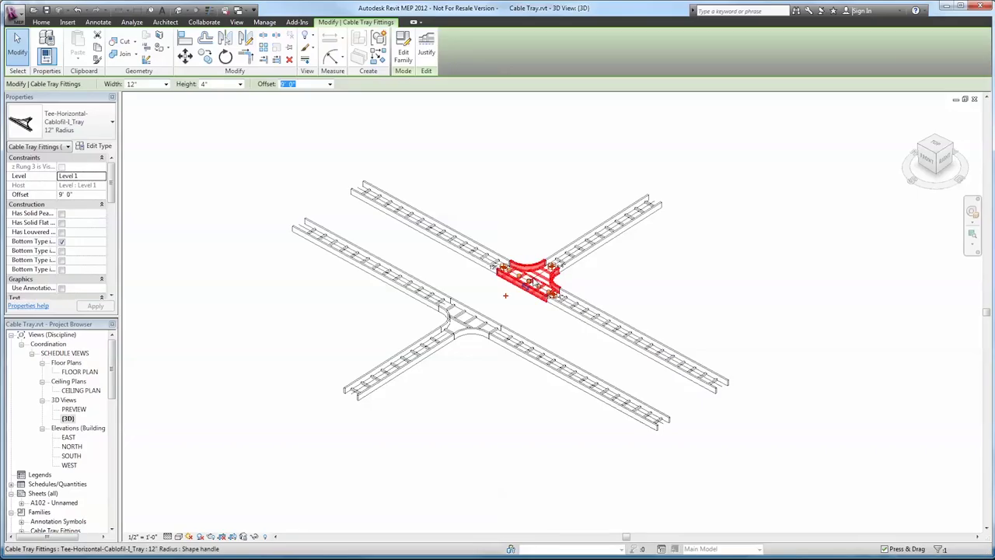
{"action": "left_click_drag", "start_coordinate": [531, 284], "coordinate": [563, 263]}
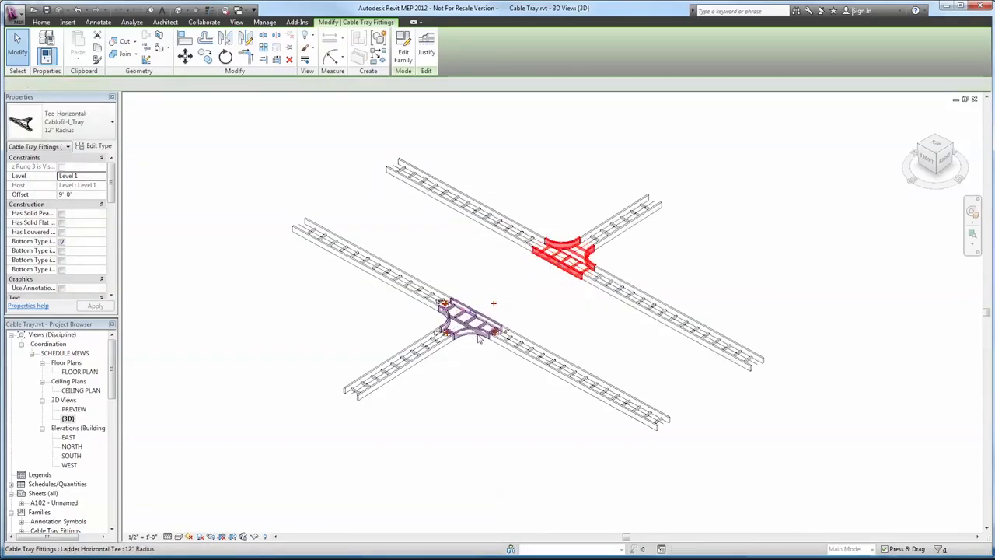
{"action": "left_click", "coordinate": [472, 315]}
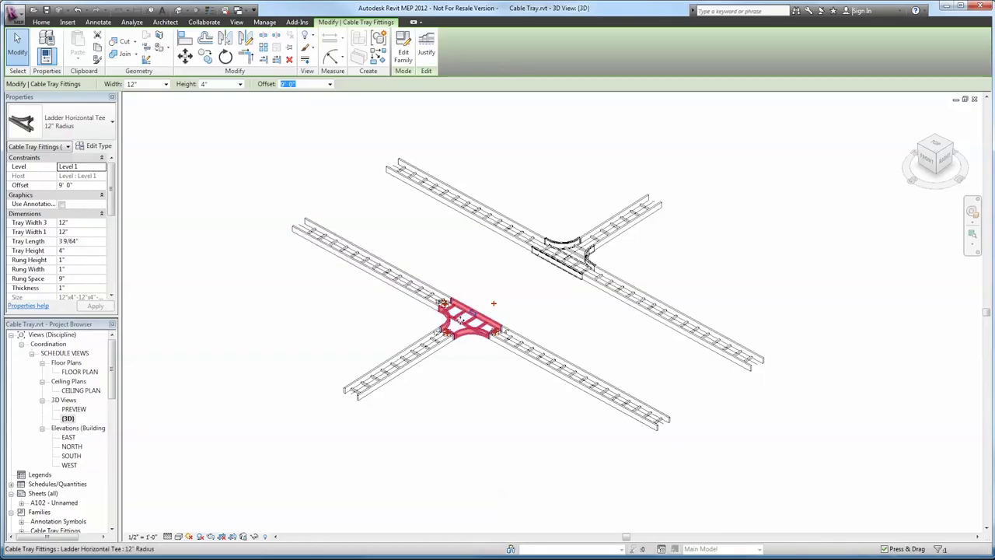
{"action": "left_click_drag", "start_coordinate": [493, 303], "coordinate": [431, 271]}
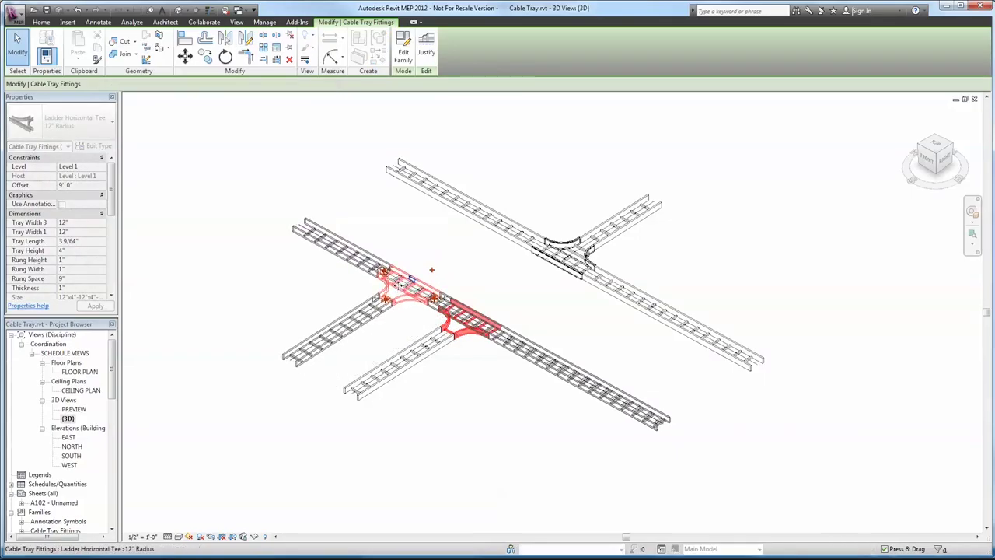
{"action": "left_click", "coordinate": [525, 306]}
Step: Select the whole connected upper tray run and set its width to 18 inches
{"action": "key", "text": "Tab"}
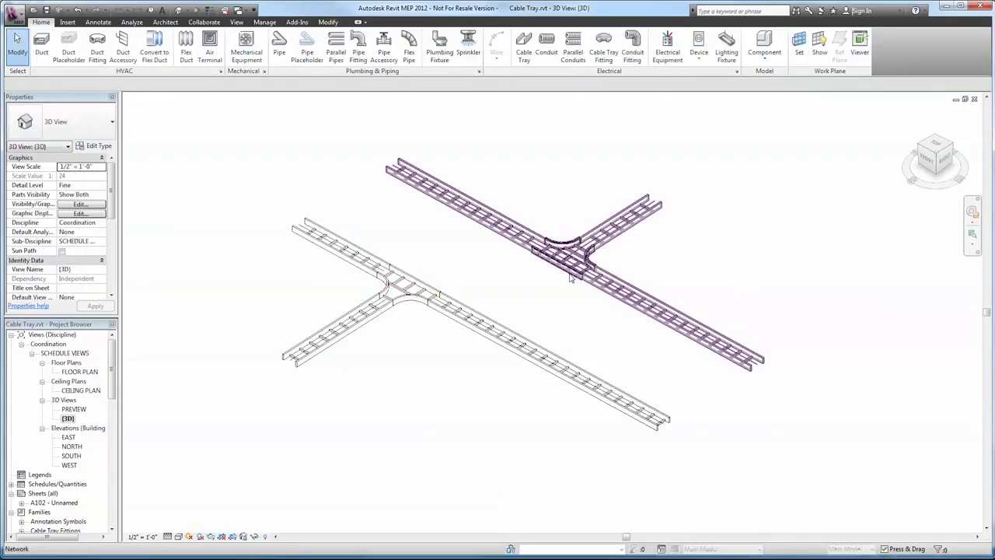
{"action": "left_click", "coordinate": [568, 272]}
{"action": "left_click", "coordinate": [135, 87]}
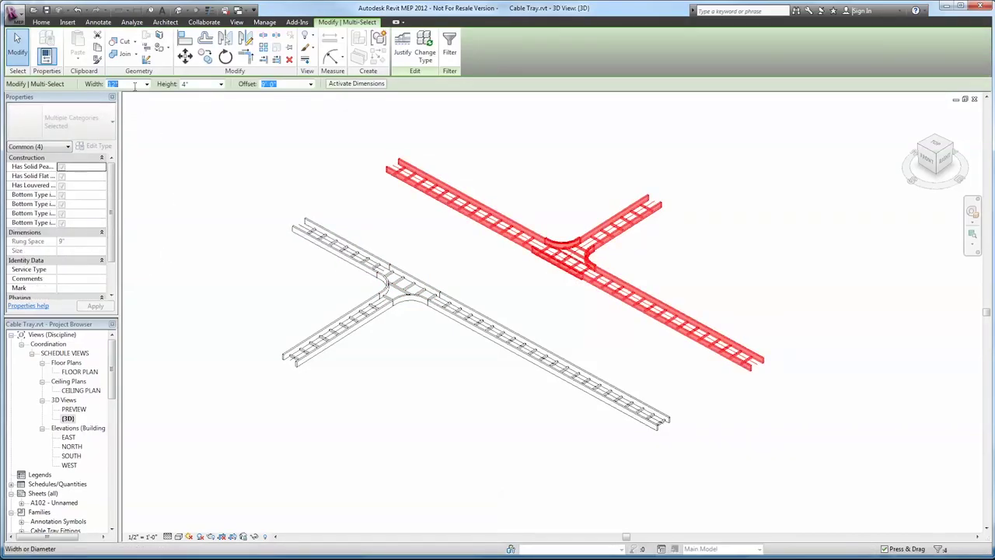
{"action": "type", "text": "18"}
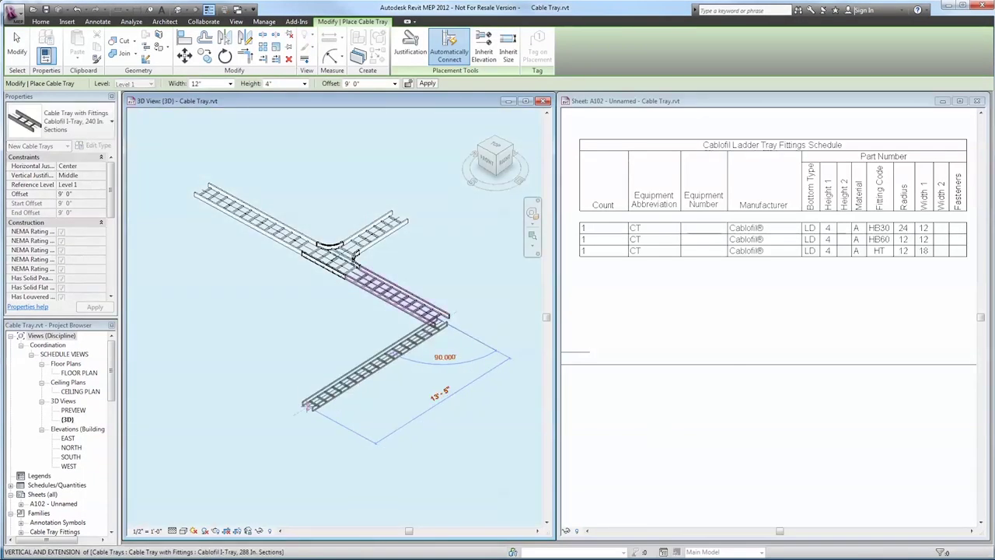
Step: Draw a tray from the run's end, rising to a 12' offset, with elbowed segments
{"action": "left_click", "coordinate": [307, 405]}
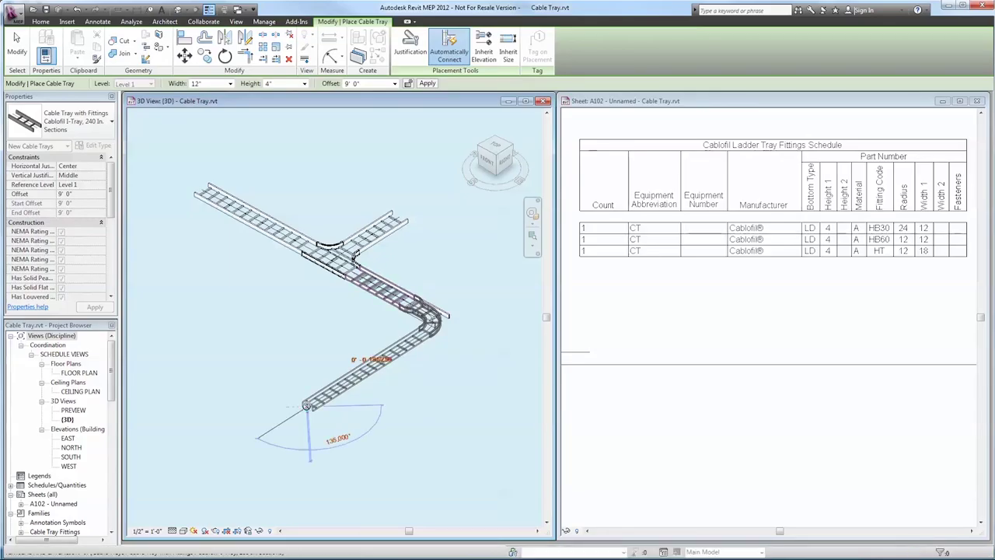
{"action": "left_click", "coordinate": [350, 83]}
{"action": "type", "text": "12"}
{"action": "key", "text": "Return"}
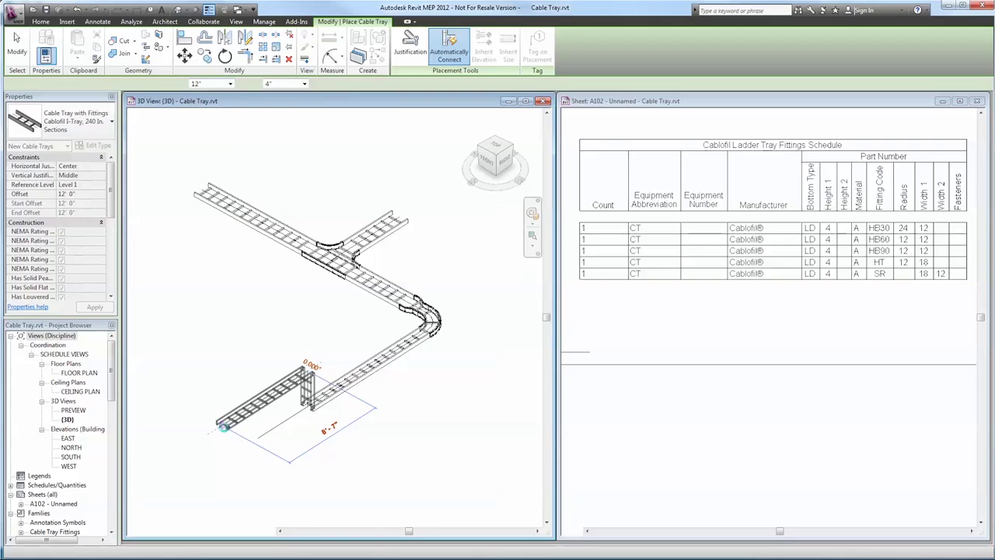
{"action": "left_click", "coordinate": [224, 426]}
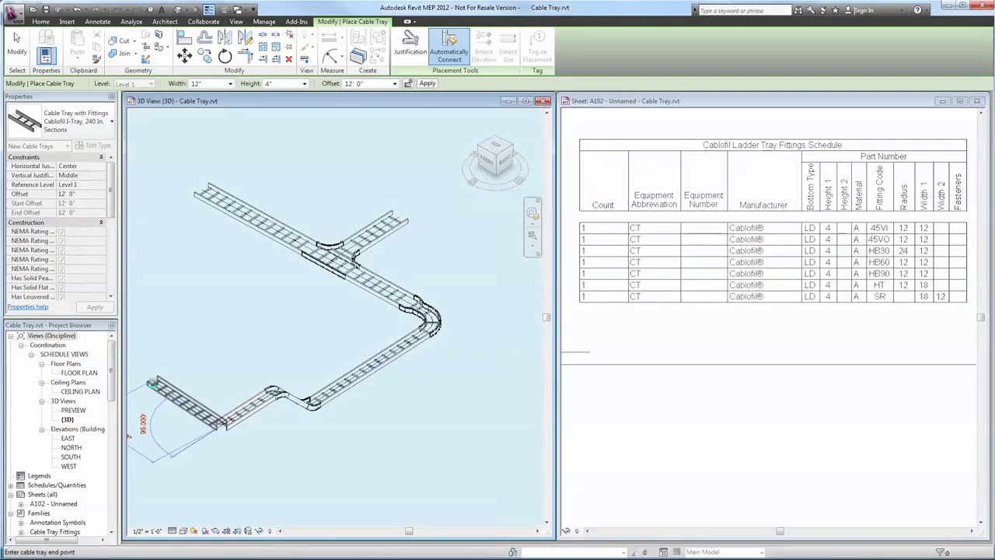
{"action": "left_click", "coordinate": [160, 381]}
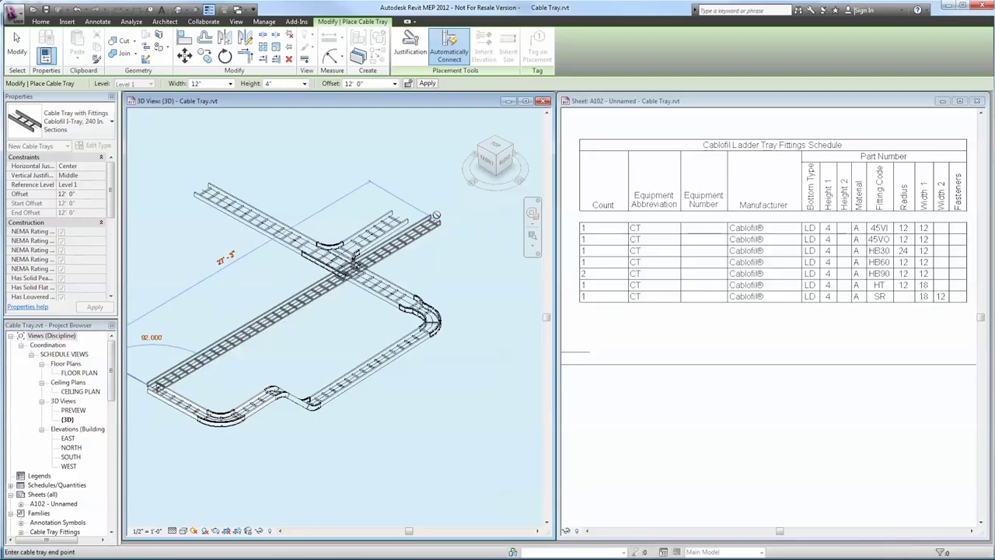
{"action": "left_click", "coordinate": [433, 212]}
Step: Finish drawing and select the straight reducer between the 18-inch and 12-inch trays
{"action": "key", "text": "Escape"}
{"action": "key", "text": "Escape"}
{"action": "scroll", "coordinate": [424, 391], "scroll_direction": "up", "scroll_amount": 3}
{"action": "scroll", "coordinate": [424, 391], "scroll_direction": "up", "scroll_amount": 2}
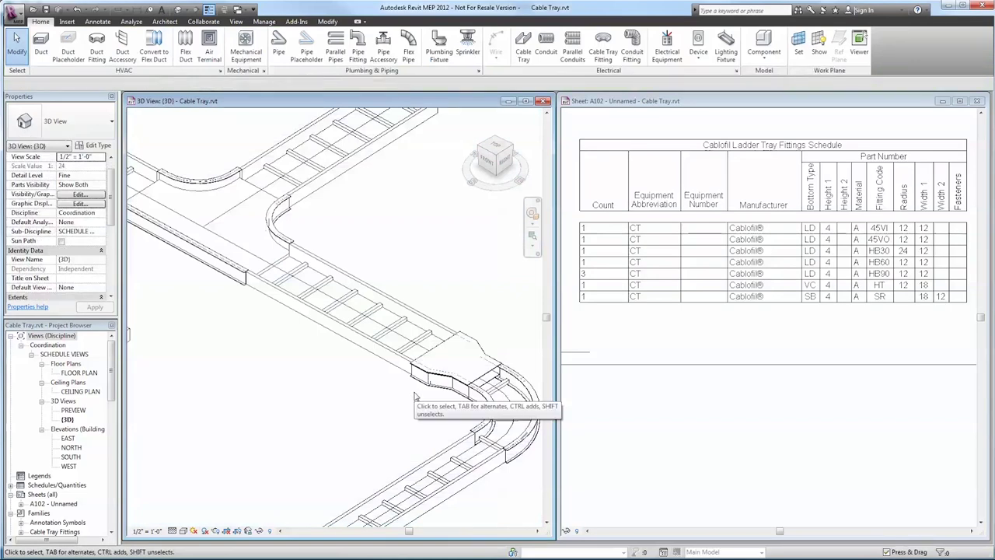
{"action": "left_click", "coordinate": [426, 389]}
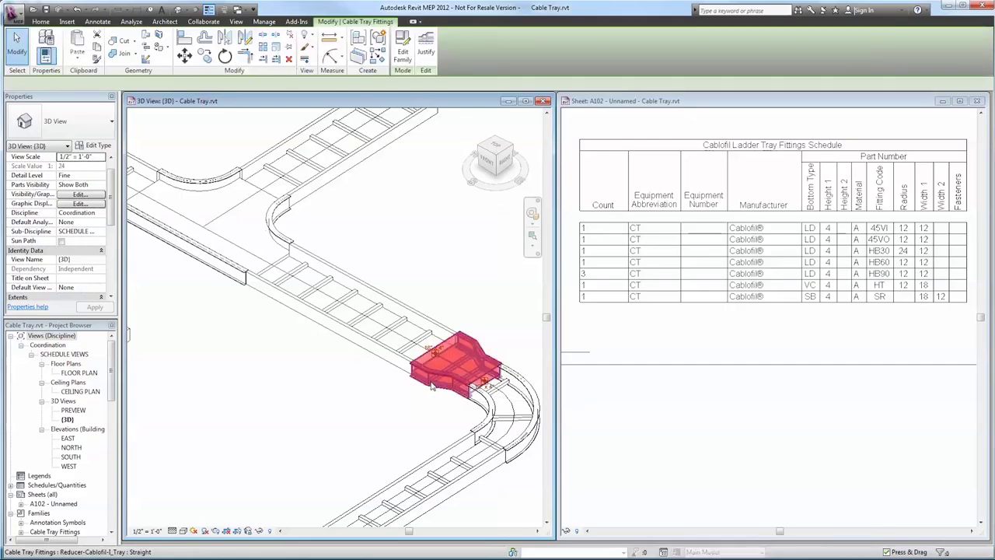